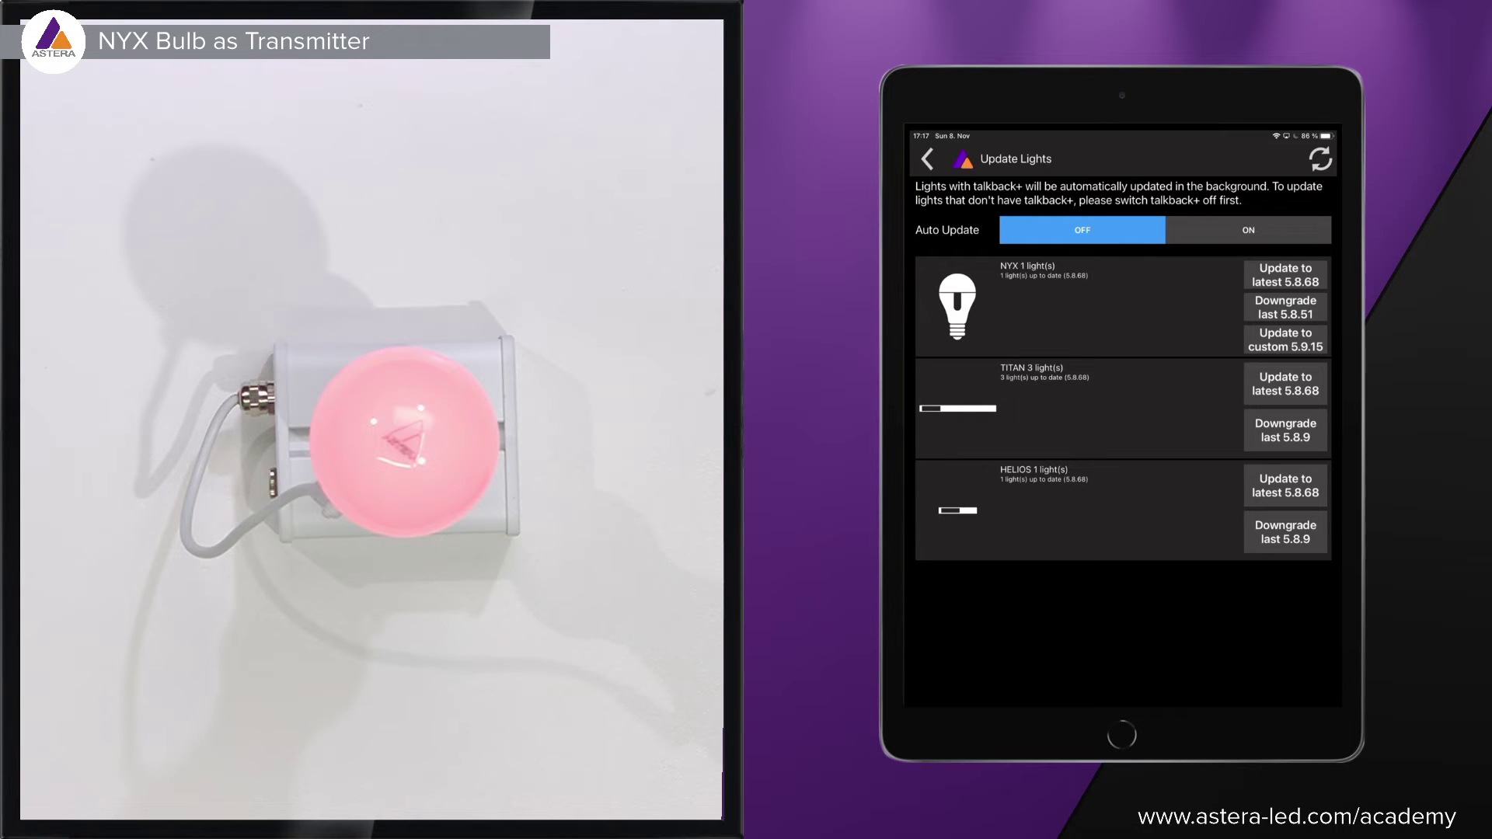
Start the NYX update to custom firmware 5.9.15 and confirm with Yes.
{"action": "left_click", "coordinate": [1285, 340]}
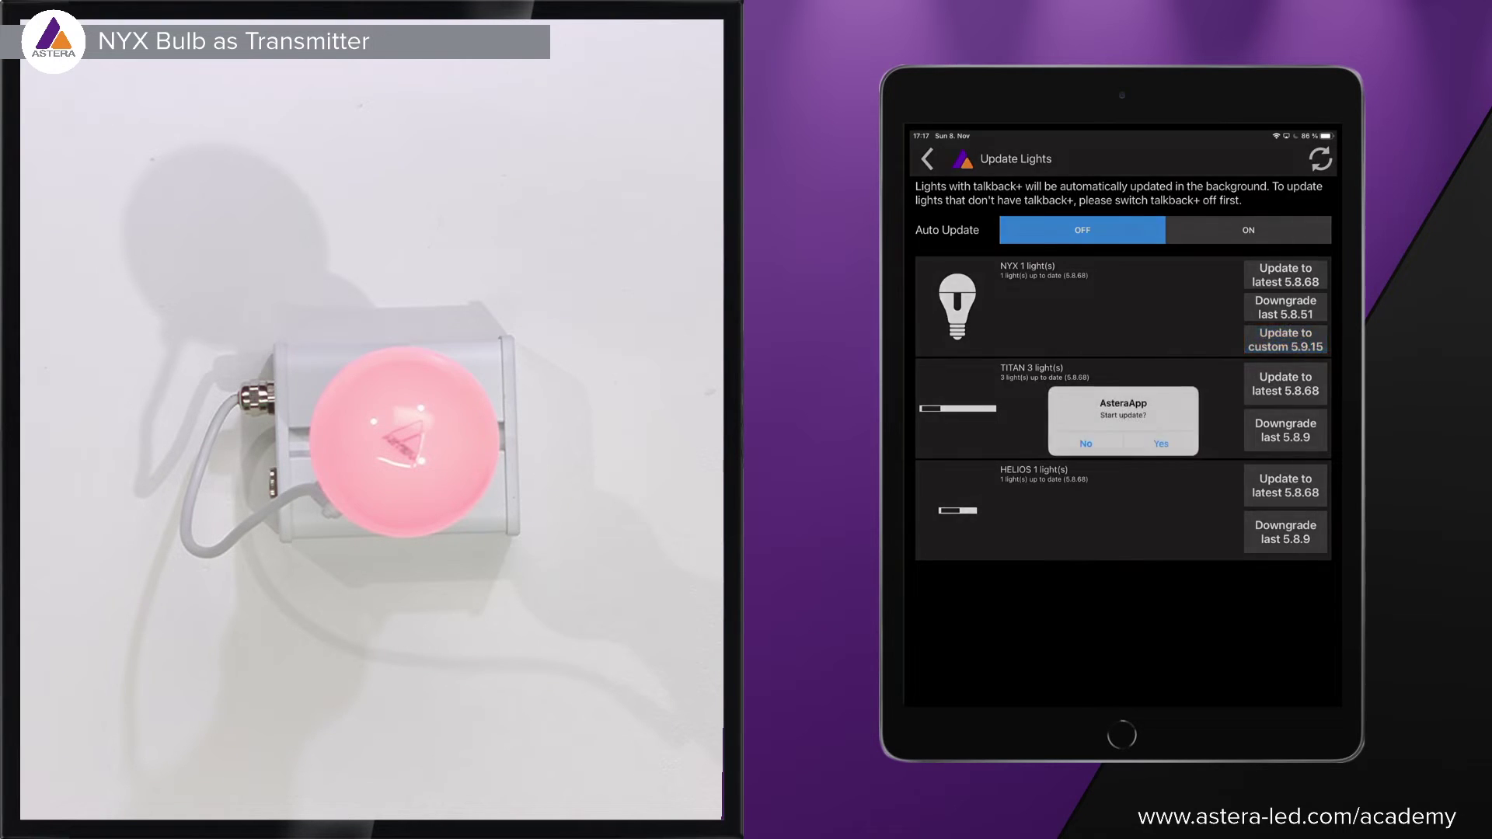
{"action": "left_click", "coordinate": [1160, 434]}
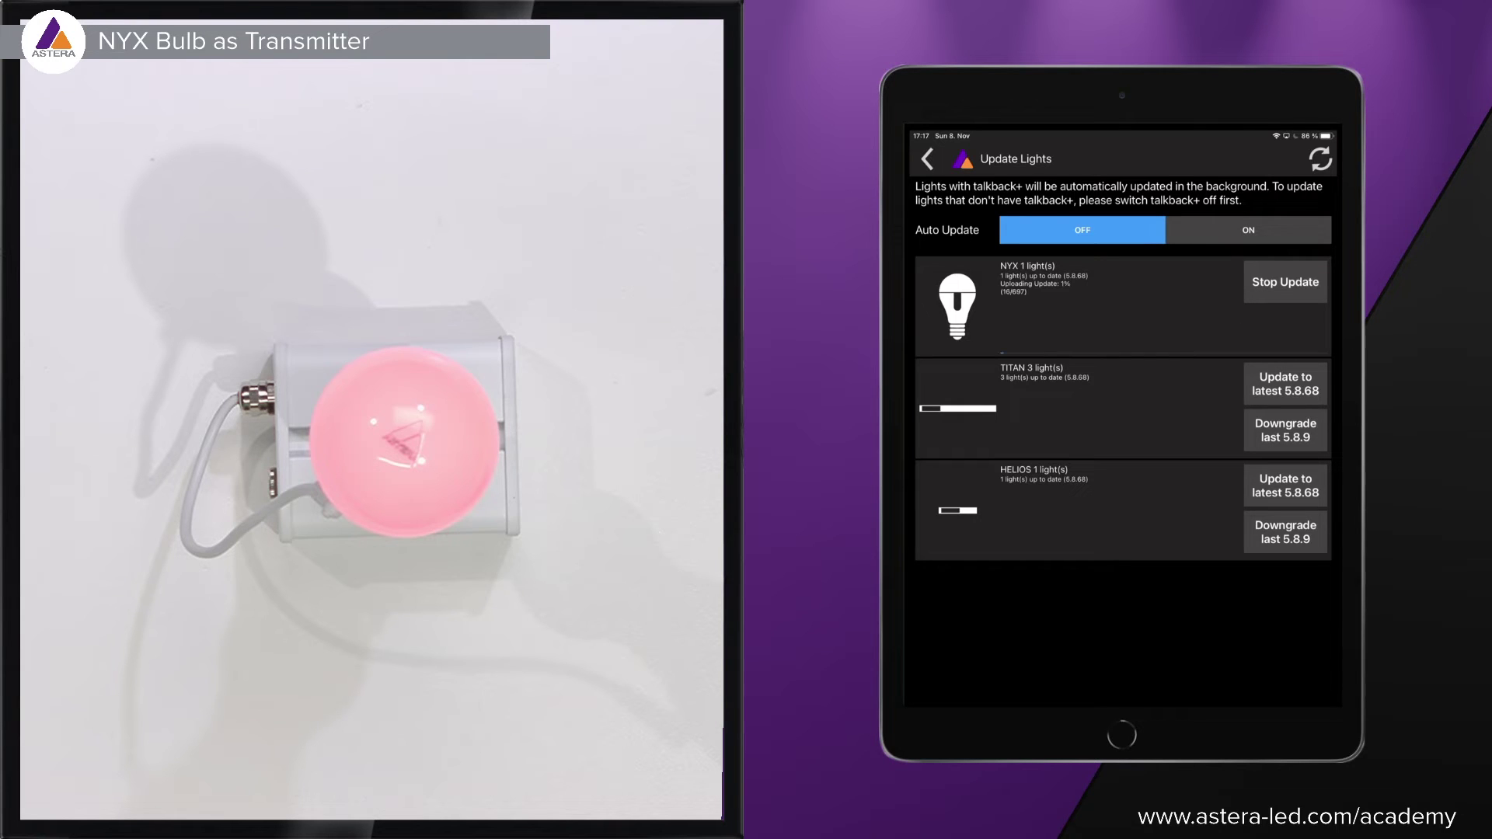